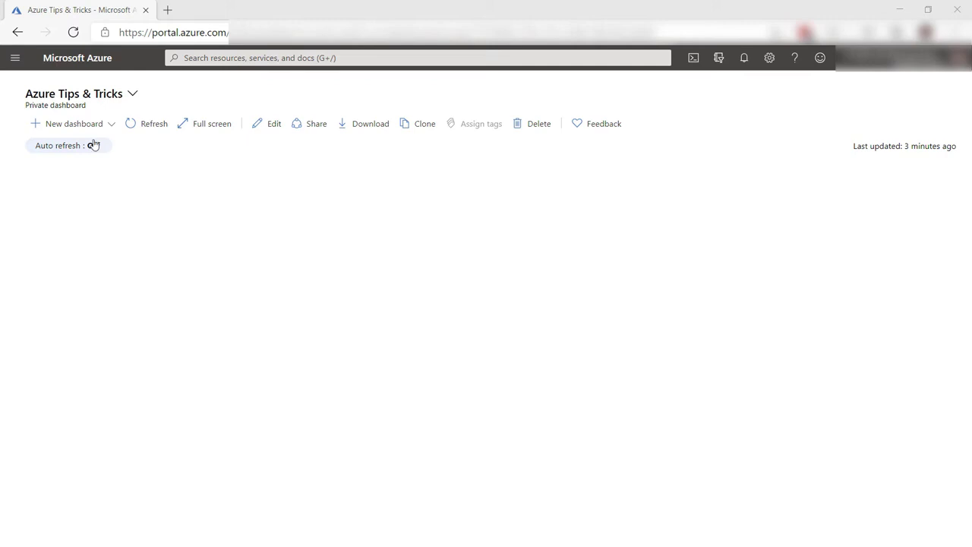
# Start creating a new Function App resource from the popular Marketplace offerings
pyautogui.click(16, 65)
pyautogui.click(27, 82)
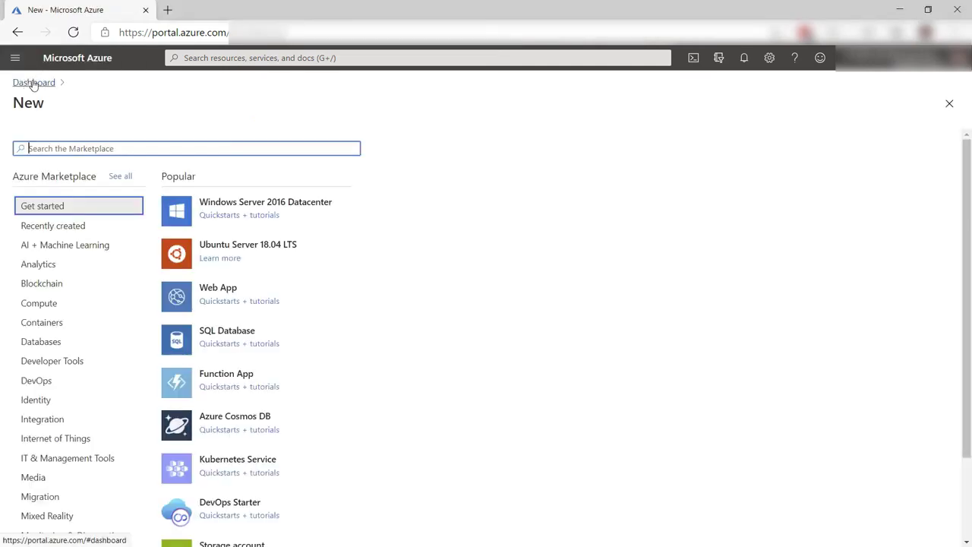
pyautogui.click(244, 377)
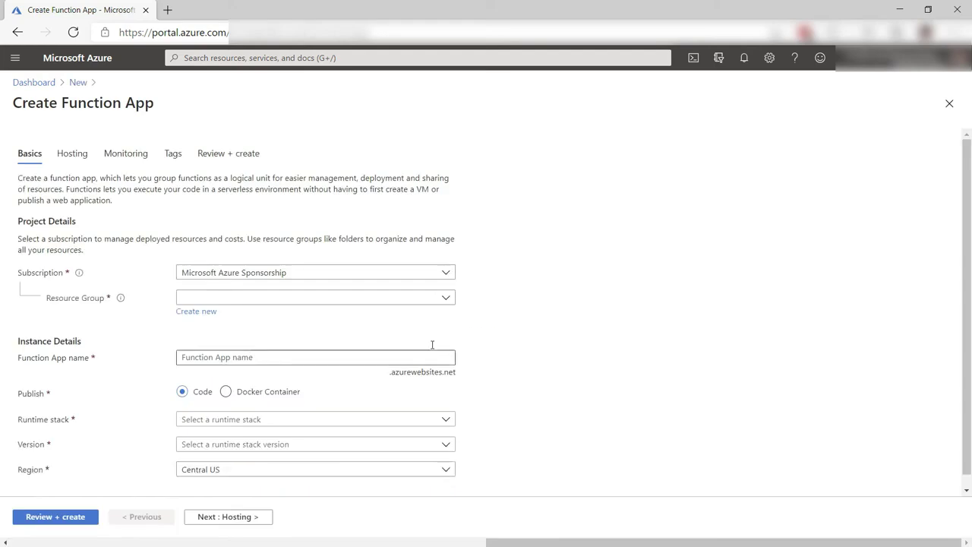
# Select the resource group azuretipsandtricks and name the function app tipscustomerapi
pyautogui.click(343, 299)
pyautogui.click(237, 362)
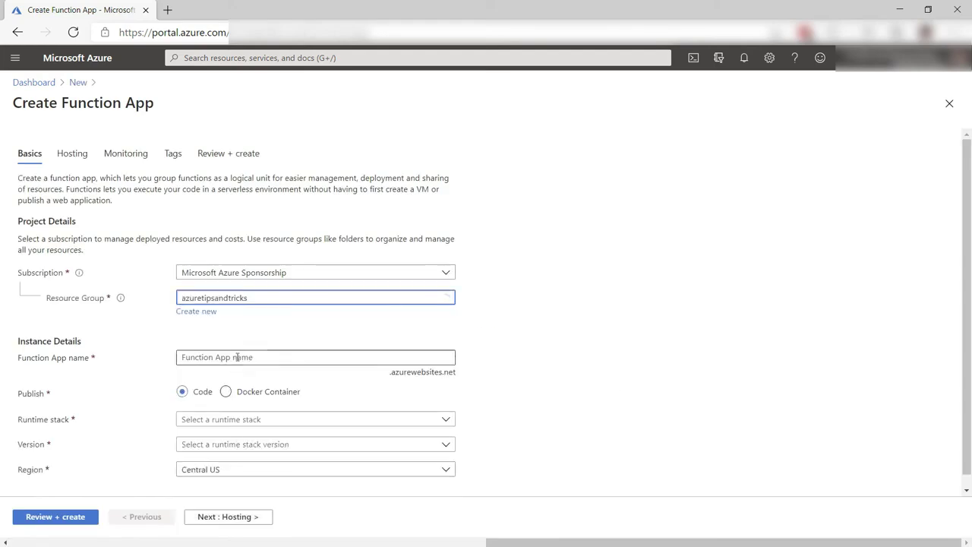
pyautogui.click(330, 358)
pyautogui.press('Down')
pyautogui.press('Return')
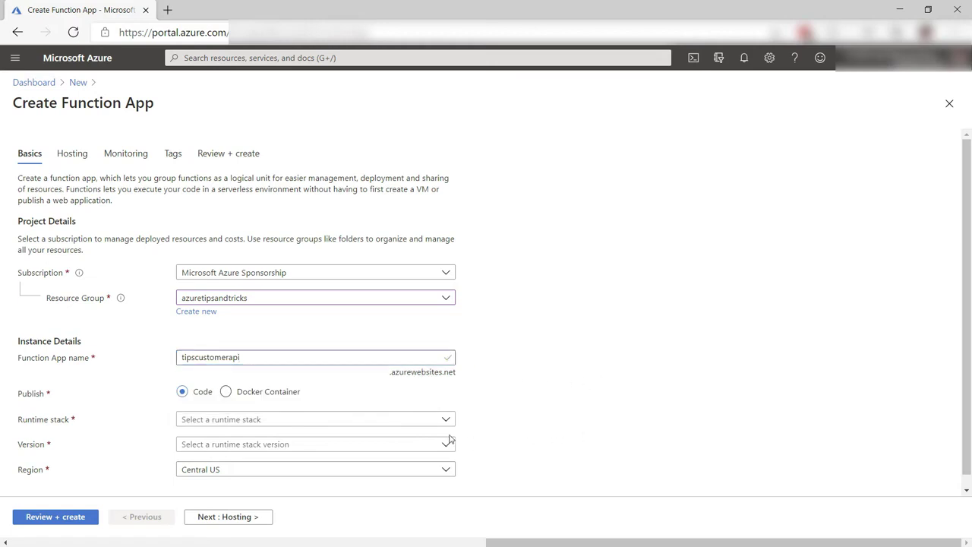
# Choose .NET as the function app's runtime stack and West Europe as its region
pyautogui.click(419, 422)
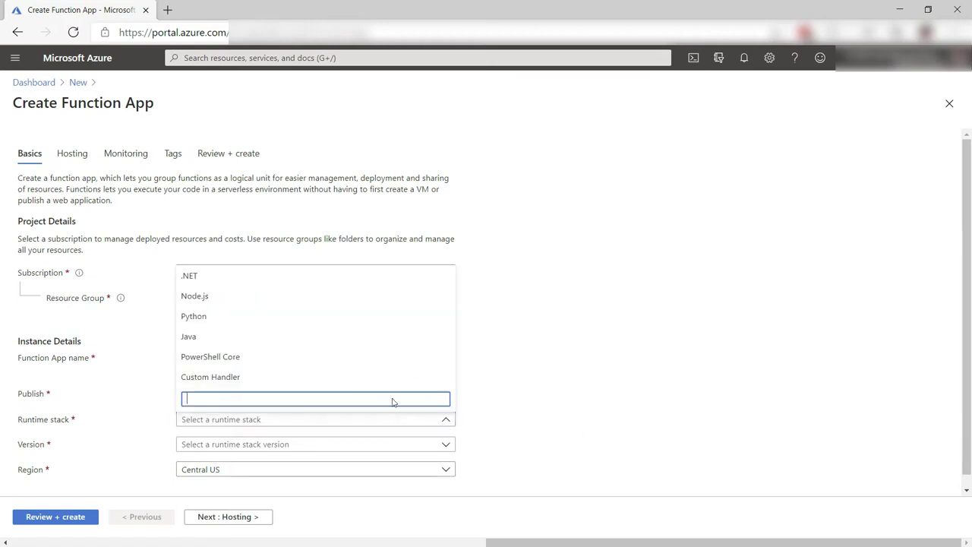
pyautogui.click(303, 283)
pyautogui.scroll(-1, 471, 442)
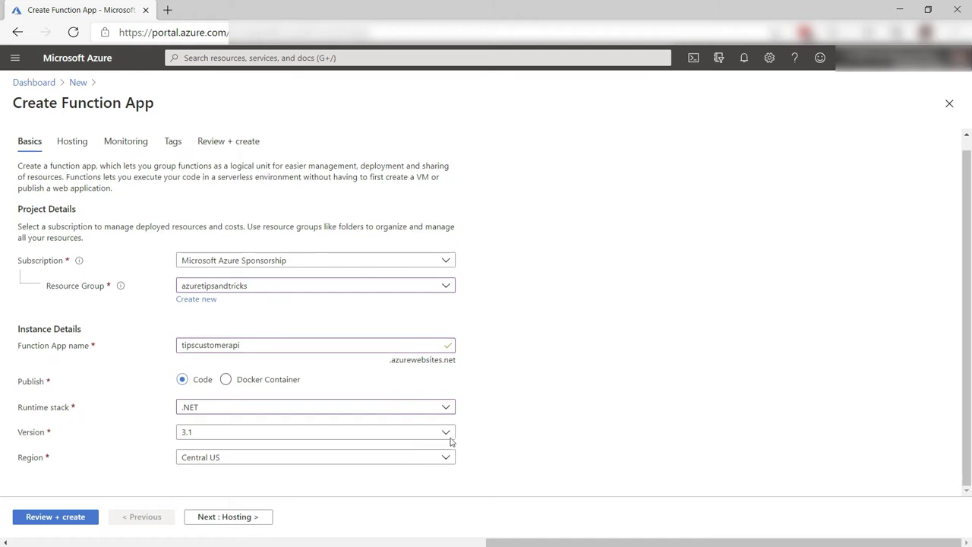
pyautogui.click(413, 458)
pyautogui.scroll(-5, 389, 399)
pyautogui.scroll(-1, 380, 397)
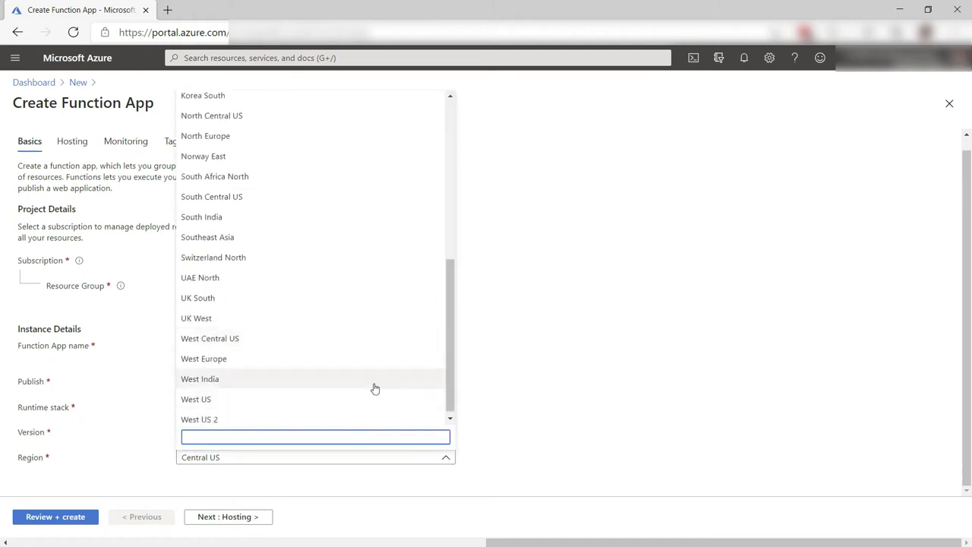
pyautogui.click(363, 362)
# Continue to the hosting settings and review the plan types, keeping Consumption (Serverless)
pyautogui.click(241, 522)
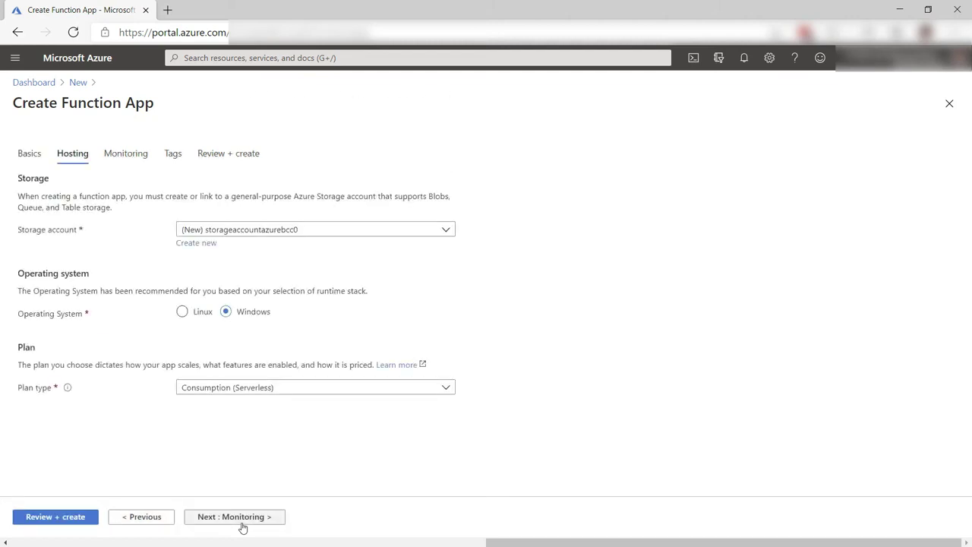
pyautogui.click(347, 393)
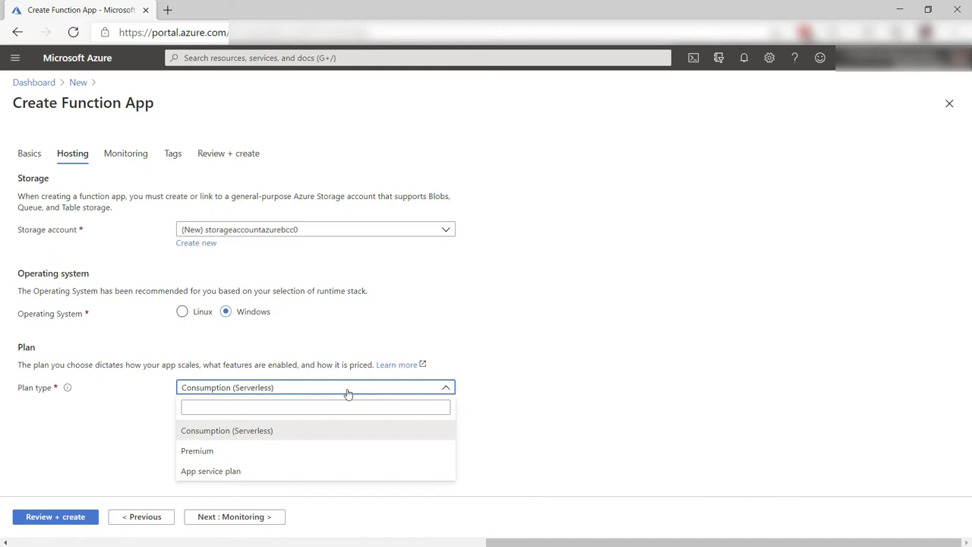
pyautogui.click(347, 393)
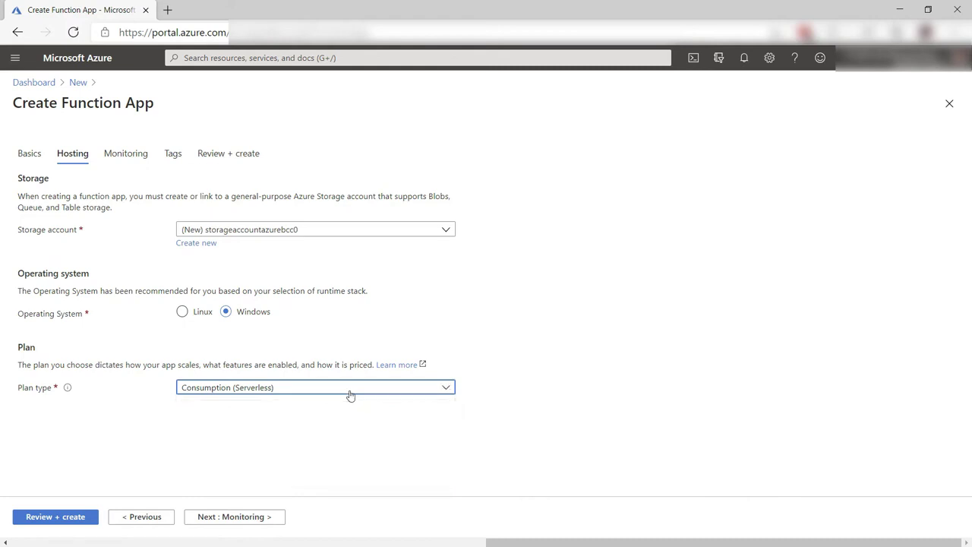
# Disable Application Insights in the monitoring settings and create the function app
pyautogui.click(247, 521)
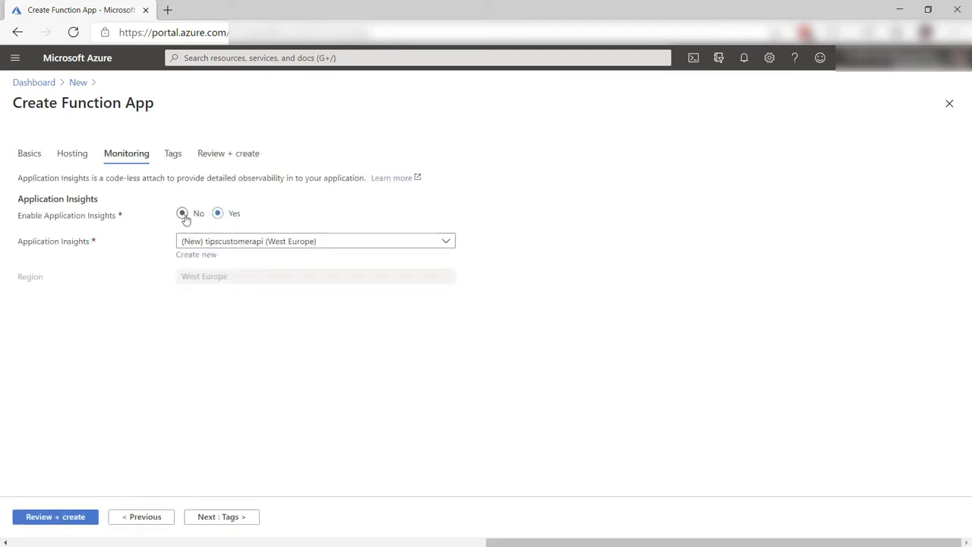
pyautogui.click(182, 214)
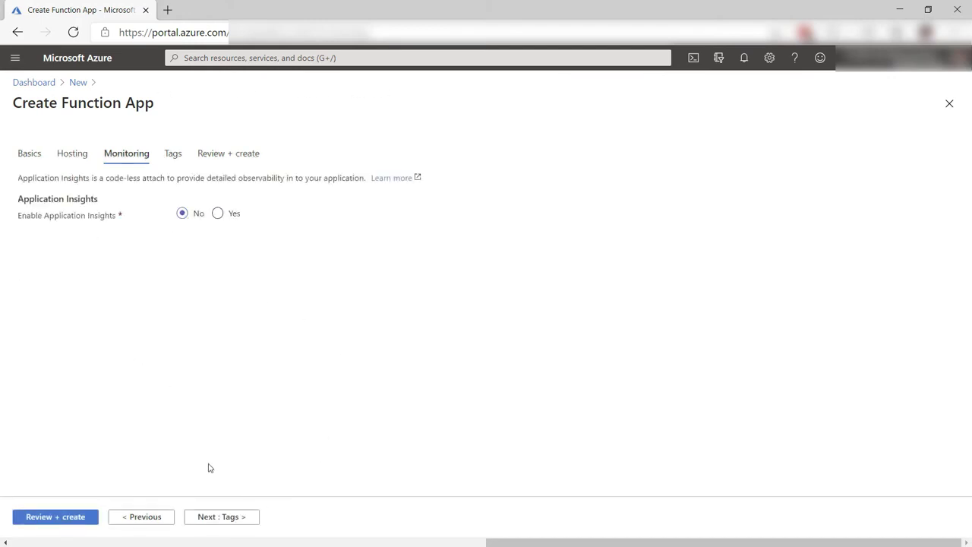
pyautogui.click(77, 520)
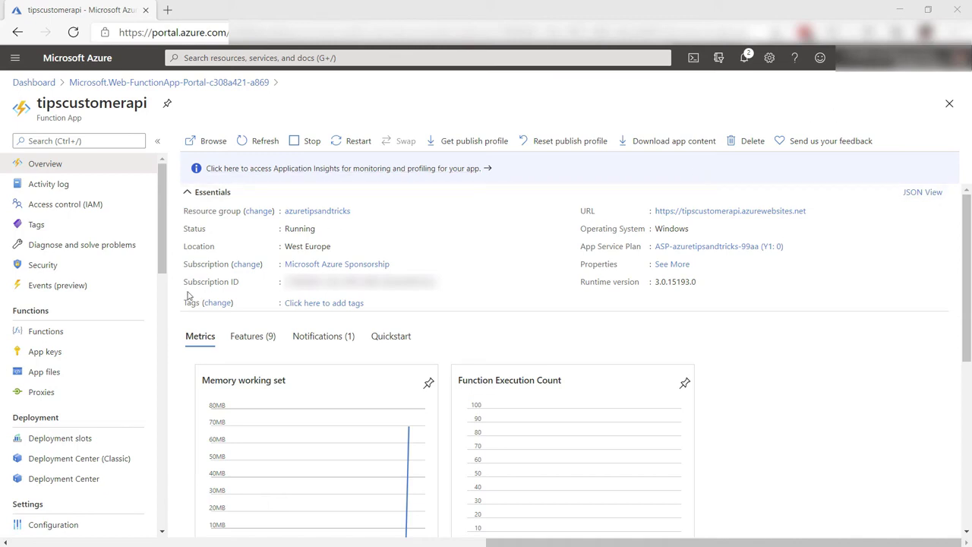
# Begin adding a function to tipscustomerapi using the HTTP trigger template
pyautogui.click(50, 334)
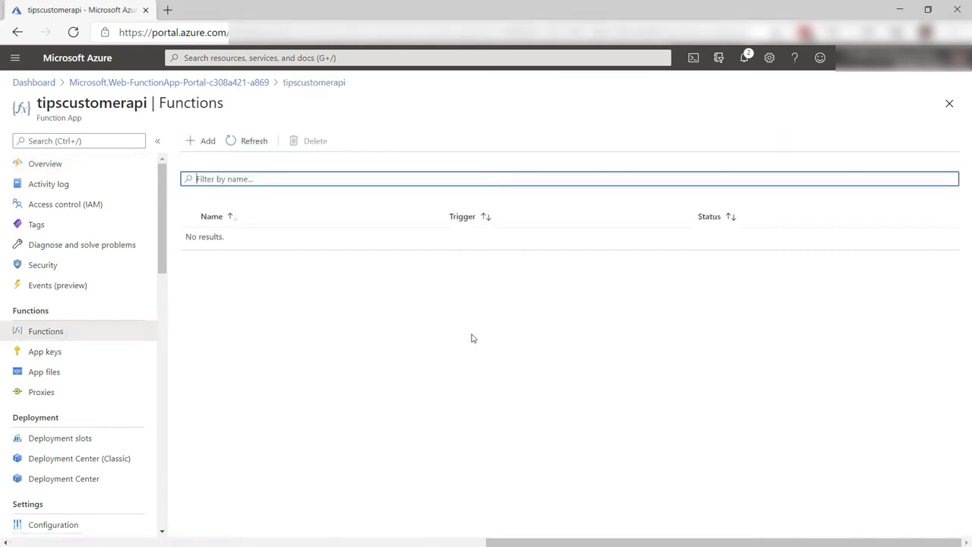
pyautogui.click(205, 146)
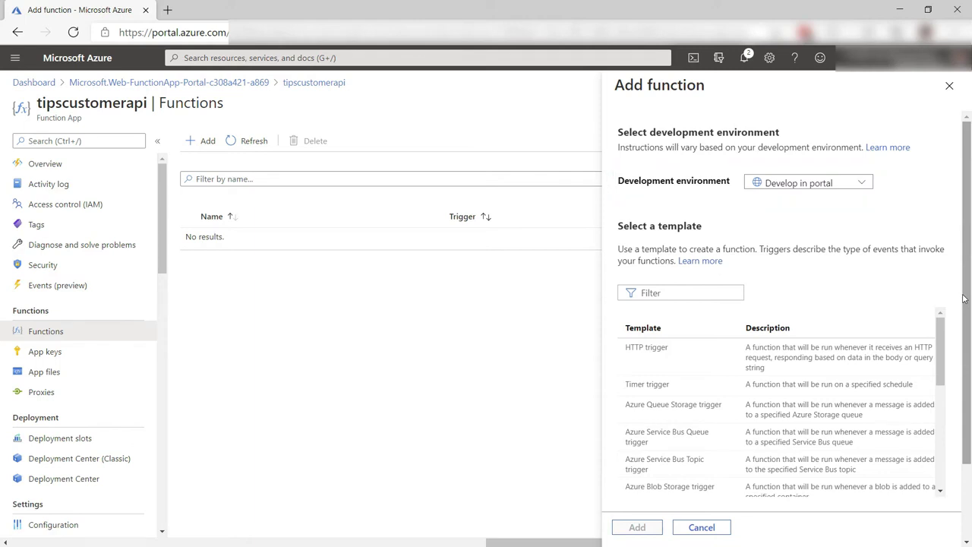
pyautogui.click(702, 363)
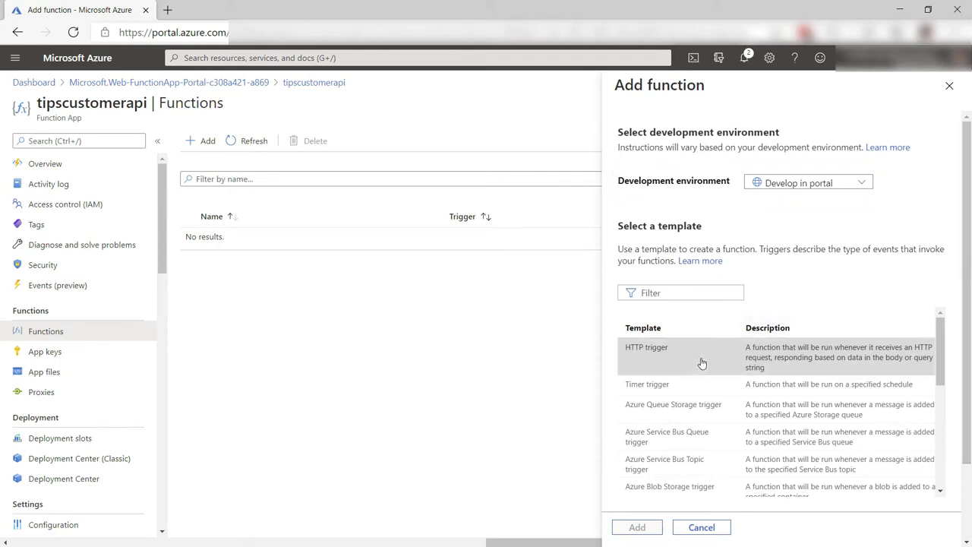
pyautogui.scroll(-5, 702, 363)
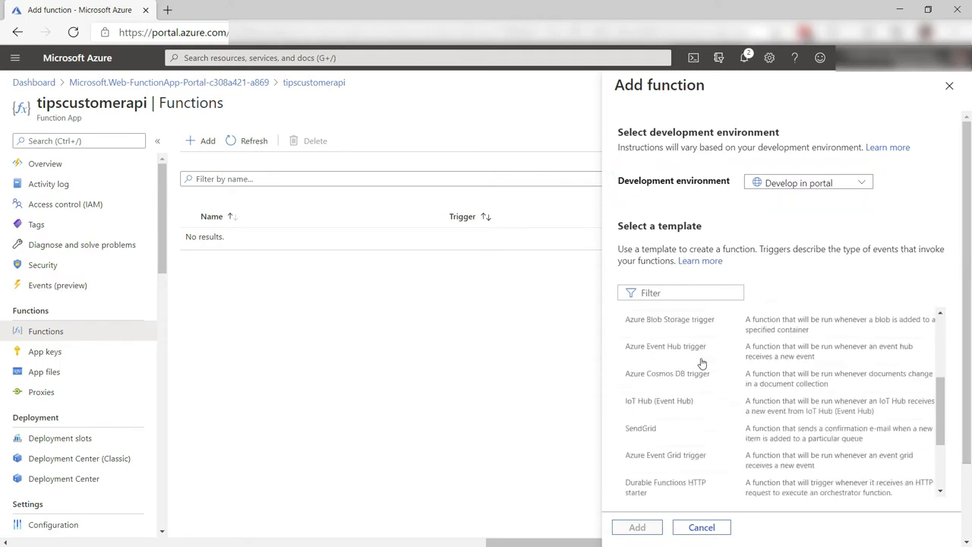
pyautogui.click(701, 373)
pyautogui.scroll(-4, 706, 408)
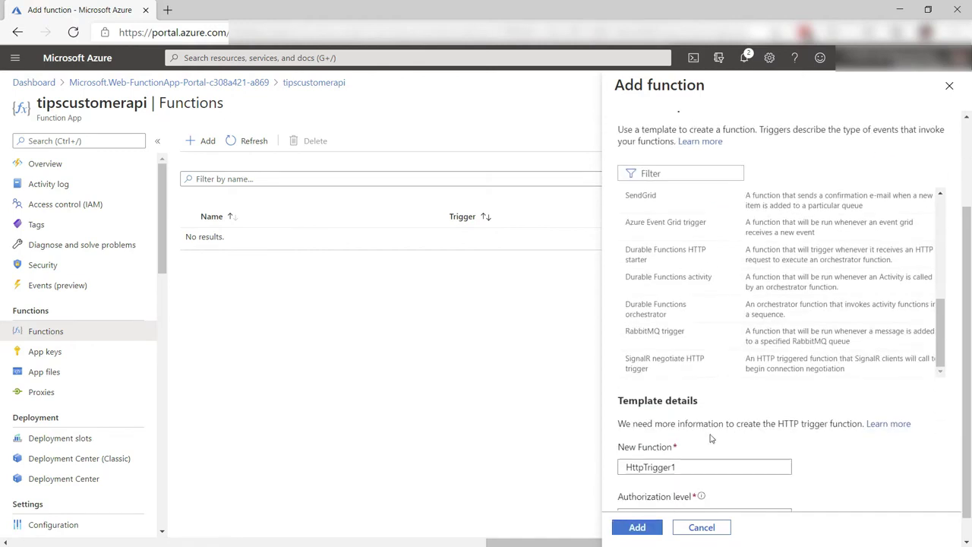
# Name the new function Customer, set its authorization level to Anonymous and add it
pyautogui.moveTo(730, 443); pyautogui.dragTo(622, 442)
pyautogui.write('Customer')
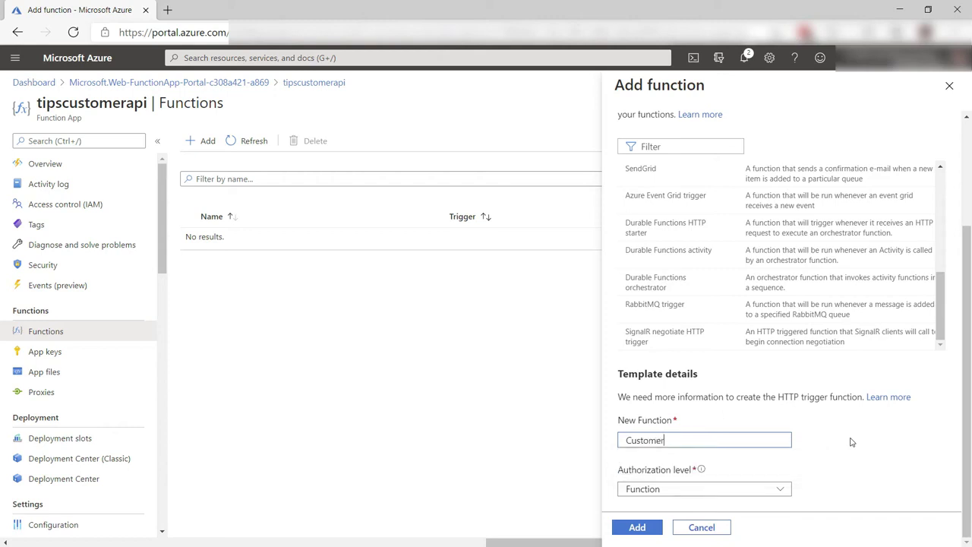
pyautogui.click(768, 490)
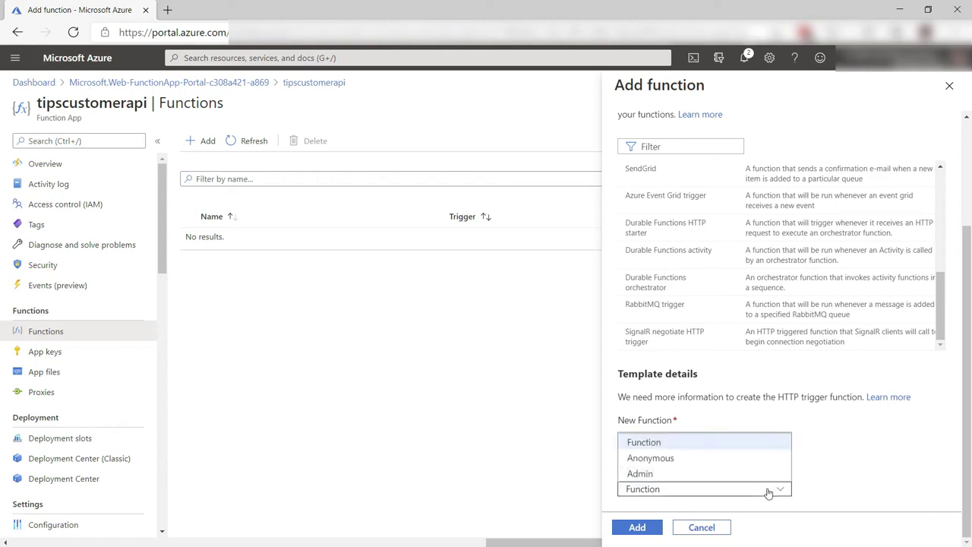
pyautogui.click(749, 460)
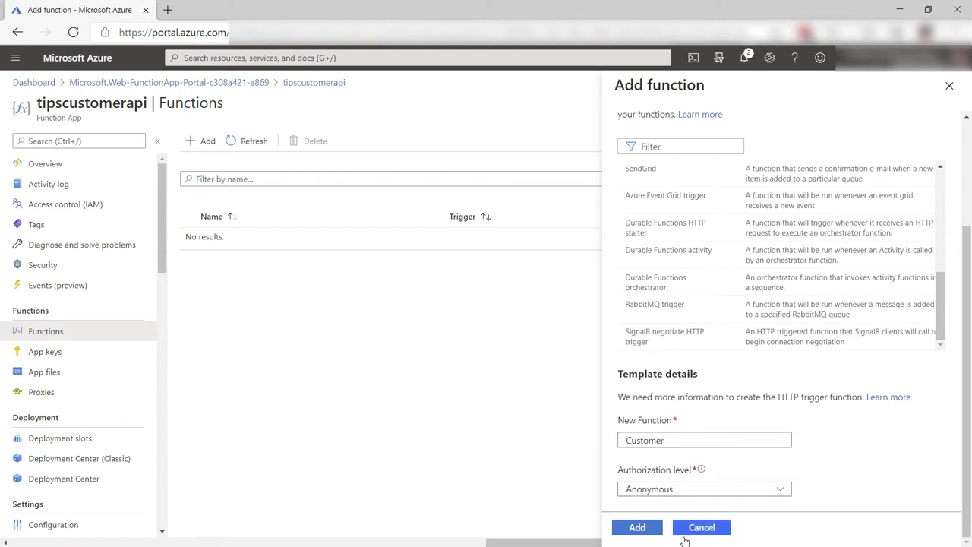
pyautogui.click(637, 530)
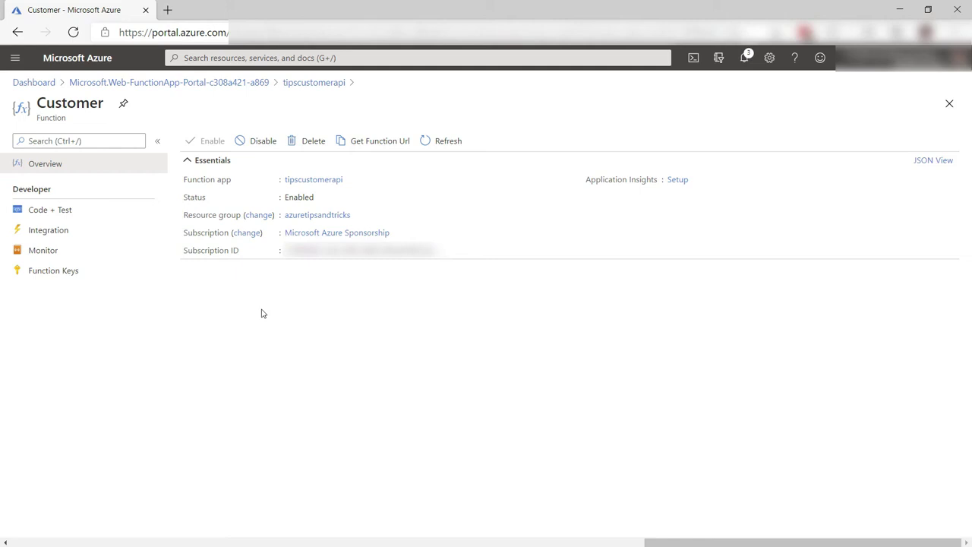
# Set the Customer function's HTTP trigger route template to customer/{customerName} and save the trigger
pyautogui.click(81, 235)
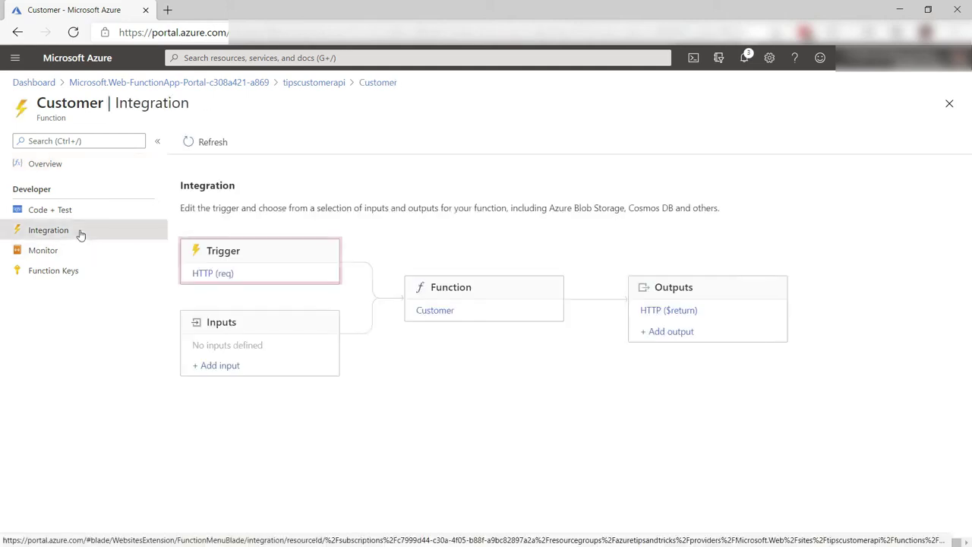
pyautogui.click(212, 274)
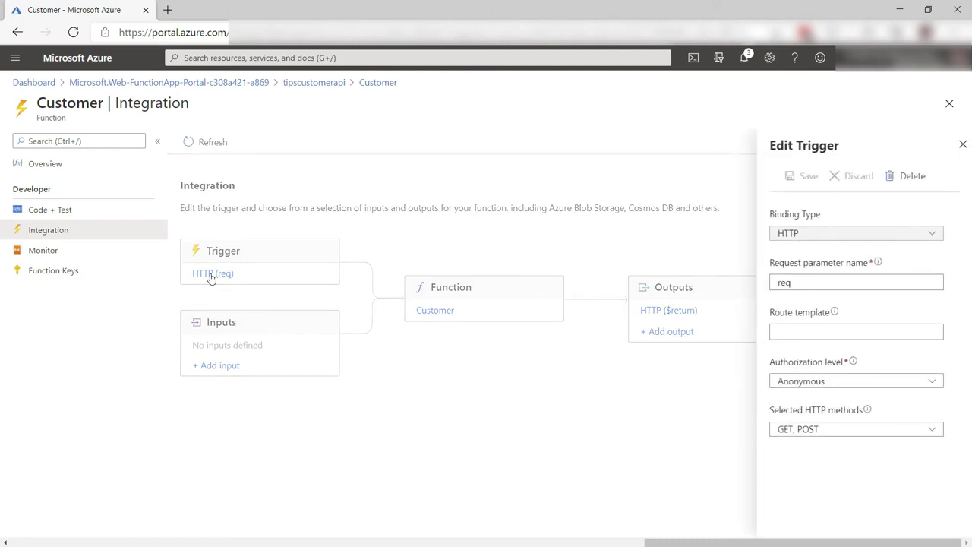
pyautogui.click(798, 332)
pyautogui.write('customer/{customerName}')
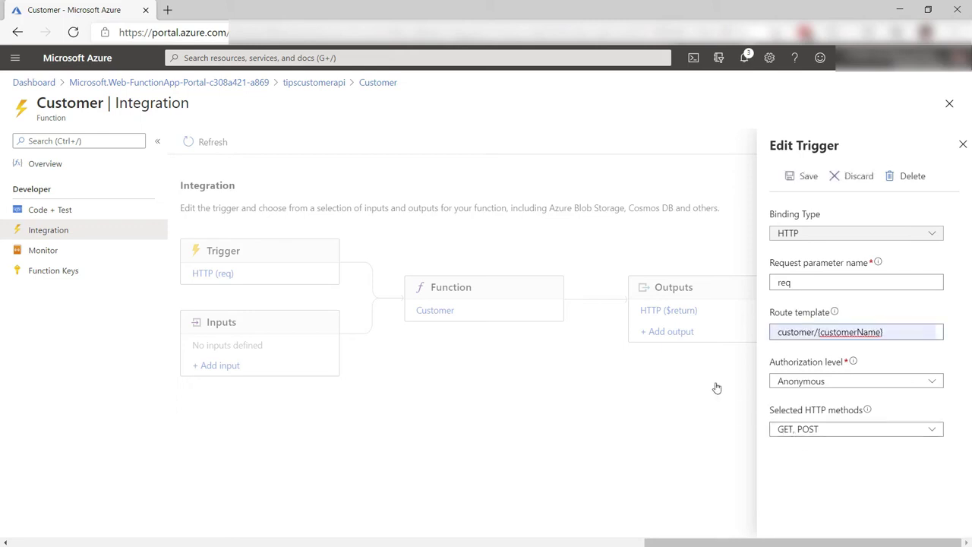
pyautogui.click(794, 180)
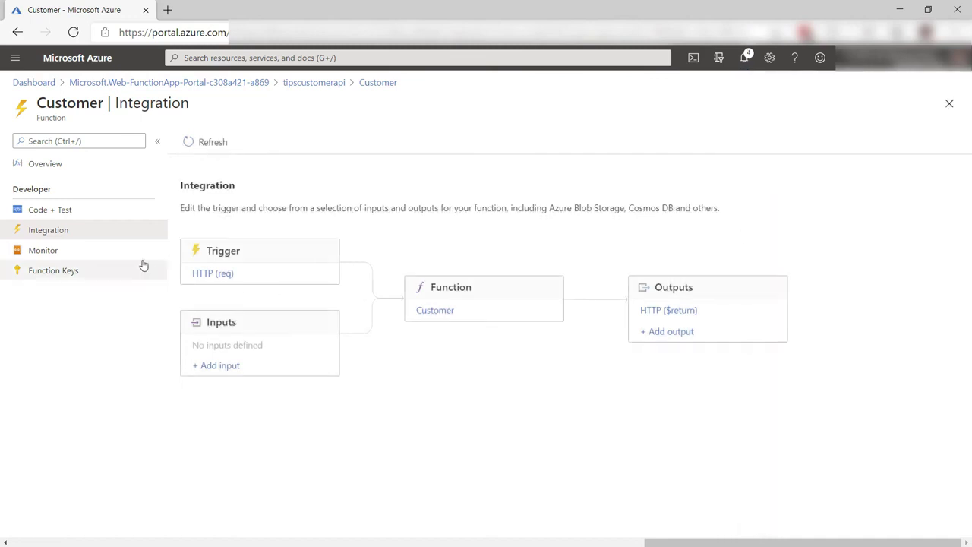
# In run.csx, add a "string customerName" parameter between req and the ILogger parameter of the Run method
pyautogui.click(76, 217)
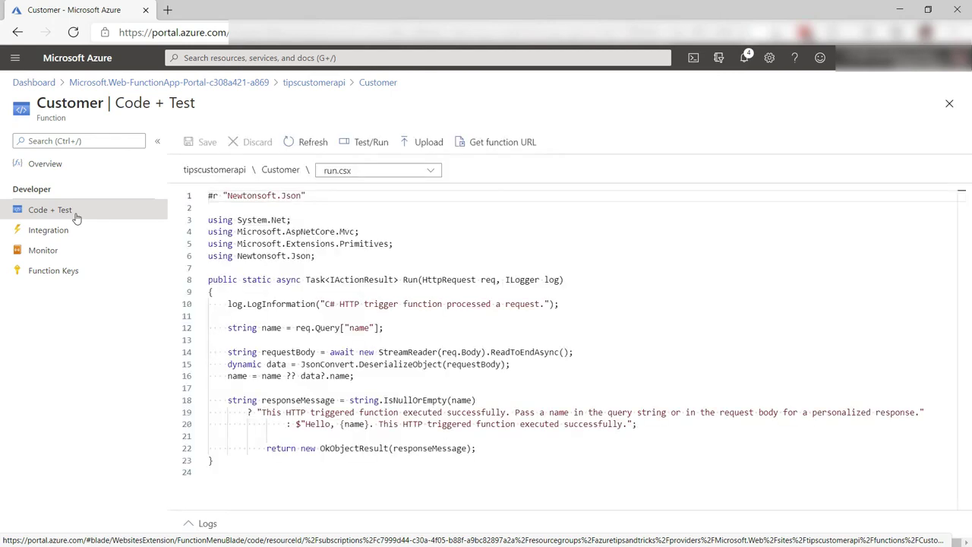
pyautogui.click(506, 281)
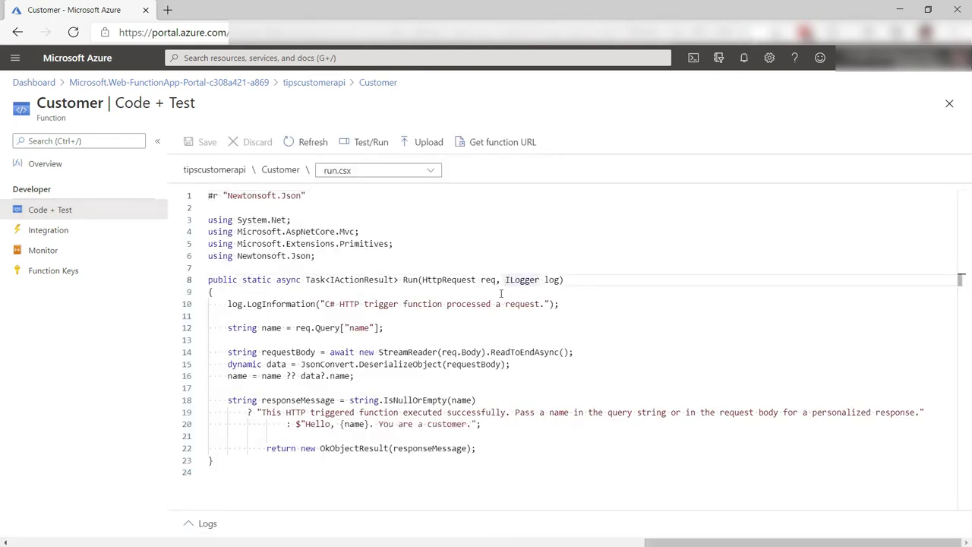
pyautogui.write('string cu')
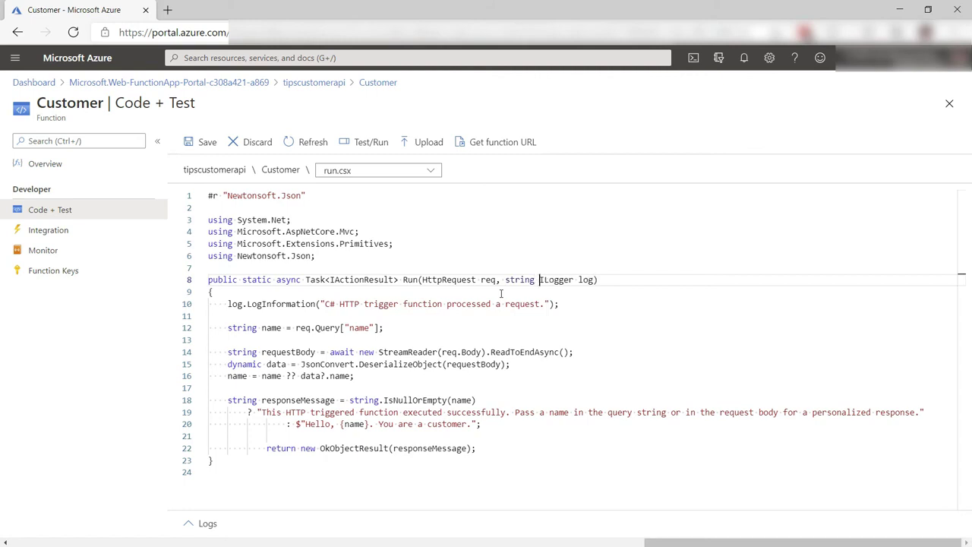
pyautogui.write('stomerName,')
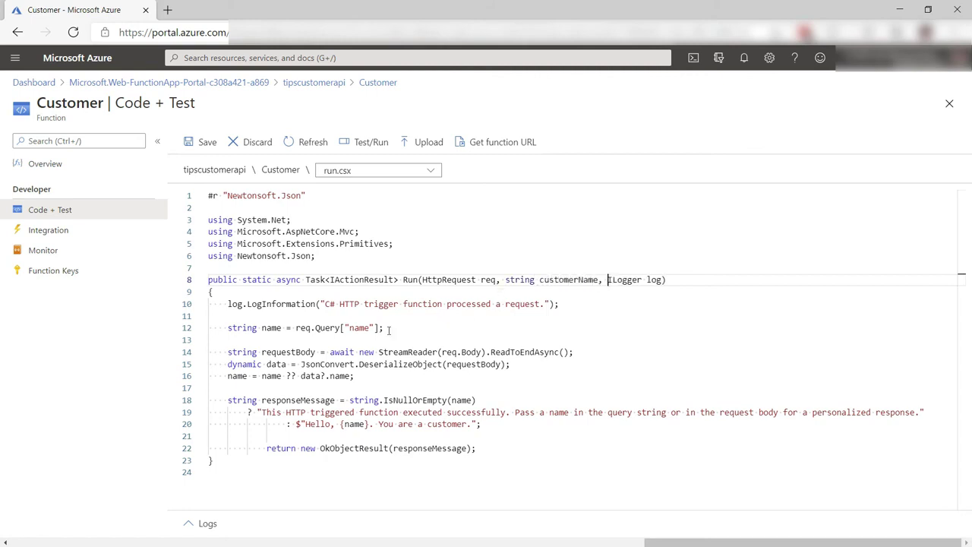
# Replace the query lookup assigned to the name variable on line 12 with customerName and save run.csx
pyautogui.moveTo(297, 328); pyautogui.dragTo(387, 329)
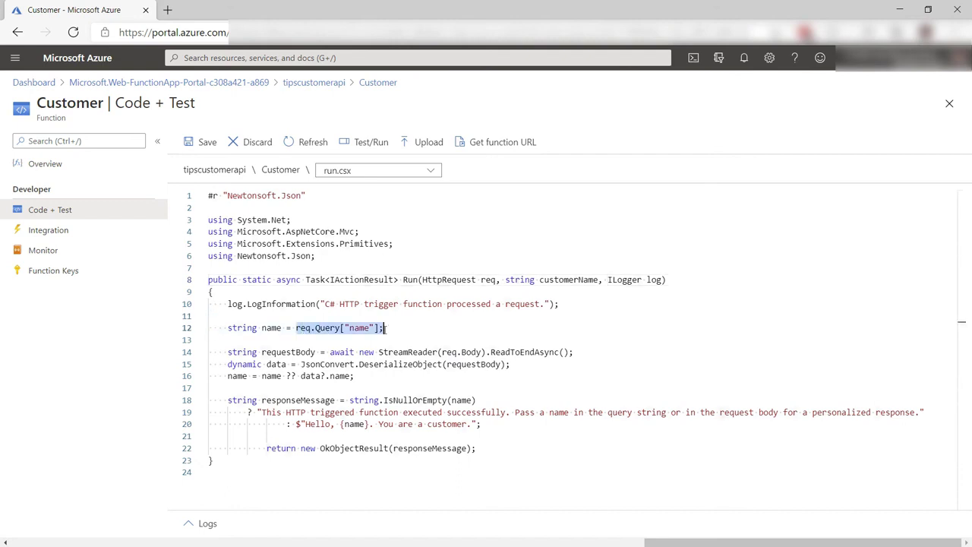
pyautogui.write('cus')
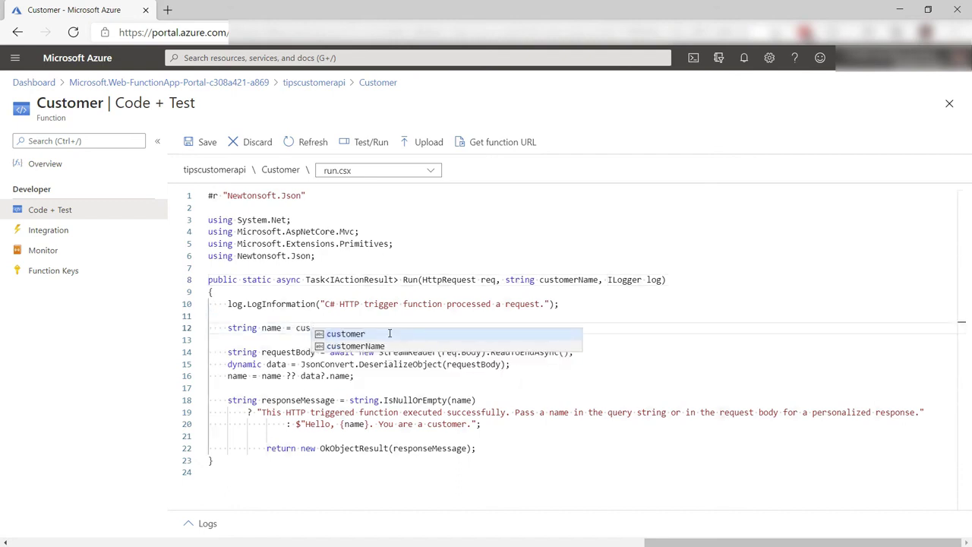
pyautogui.press('Down')
pyautogui.press('Return')
pyautogui.write(';')
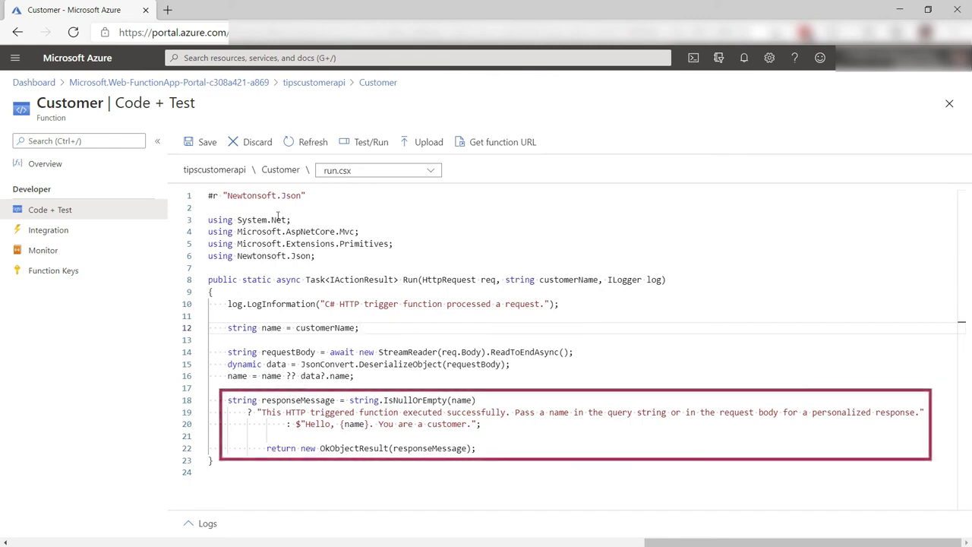
pyautogui.click(204, 144)
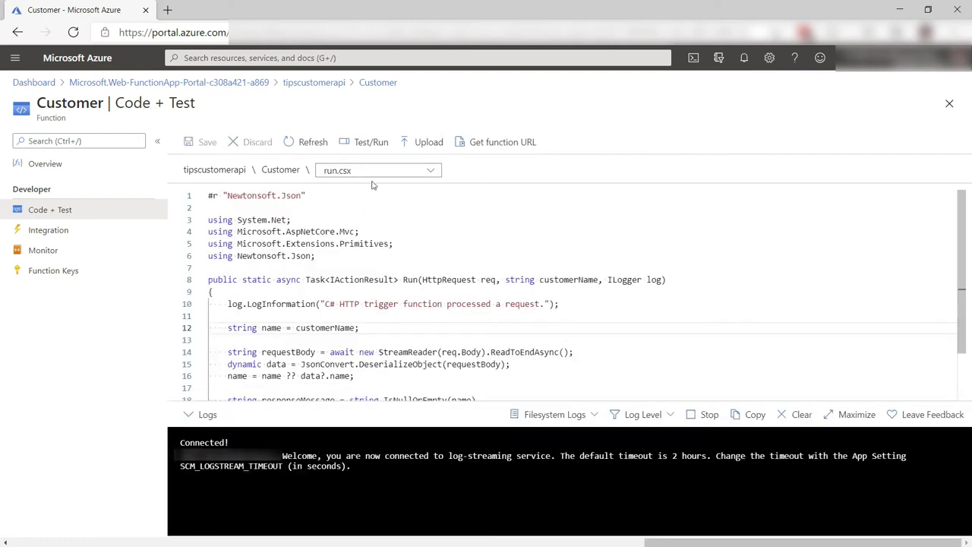
# Test-run the Customer function with a POST request, the master host key and the customerName query parameter
pyautogui.click(369, 144)
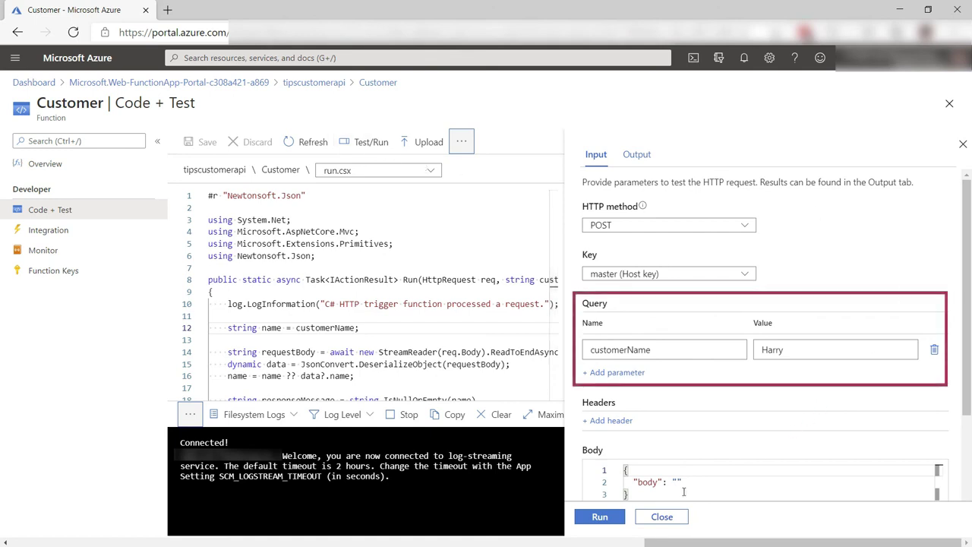
pyautogui.click(600, 522)
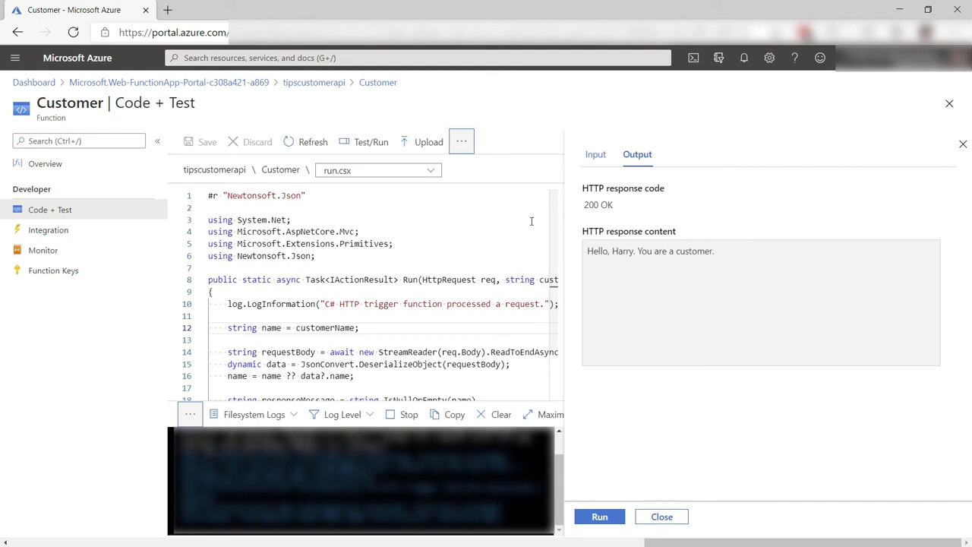
# Get the Customer function's URL for the default key and copy it to the clipboard
pyautogui.click(461, 145)
pyautogui.click(471, 164)
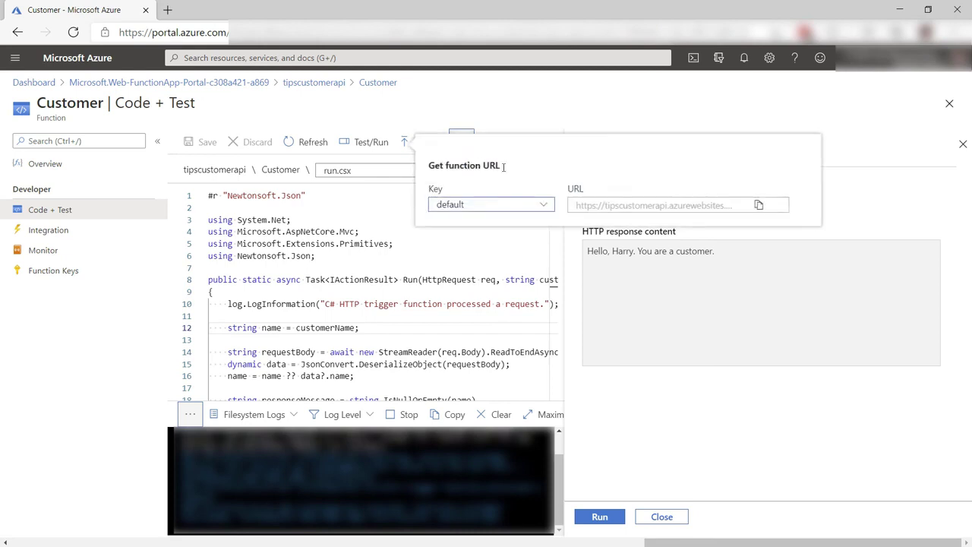
pyautogui.click(758, 206)
# Load the copied function URL in a new browser tab, replacing the {customerName} placeholder with Azurecustomer
pyautogui.click(168, 10)
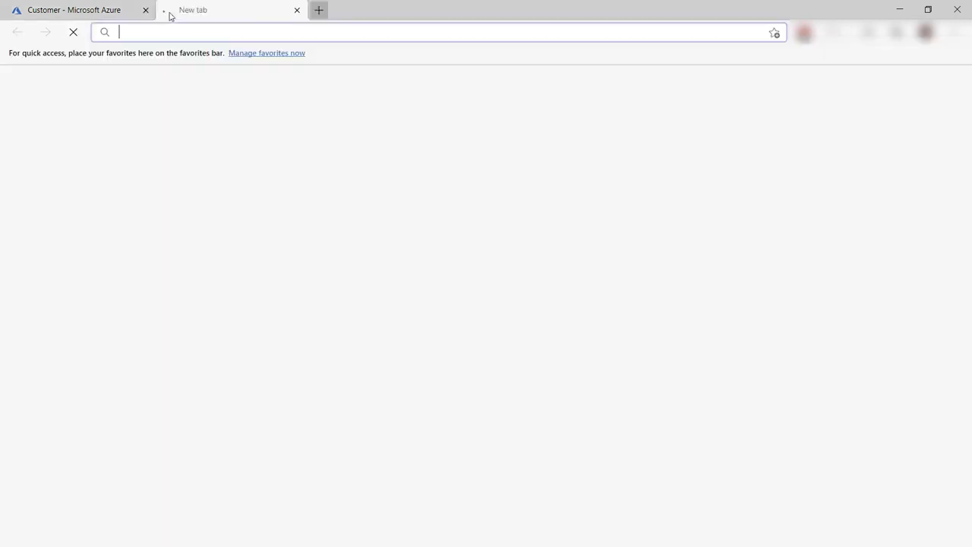
pyautogui.hotkey('ctrl', 'v')
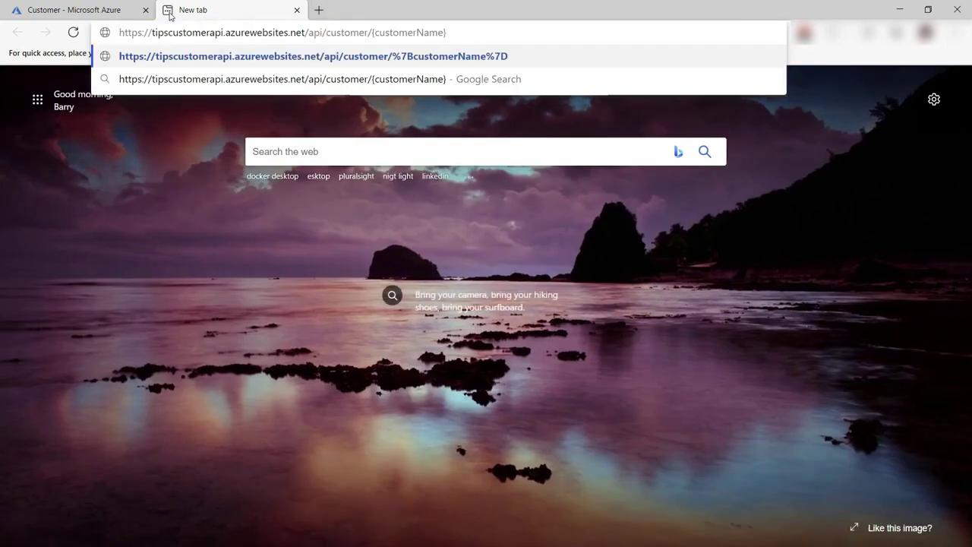
pyautogui.hotkey('ctrl', 'shift', 'Left')
pyautogui.hotkey('ctrl', 'shift', 'Left')
pyautogui.hotkey('ctrl', 'shift', 'Right')
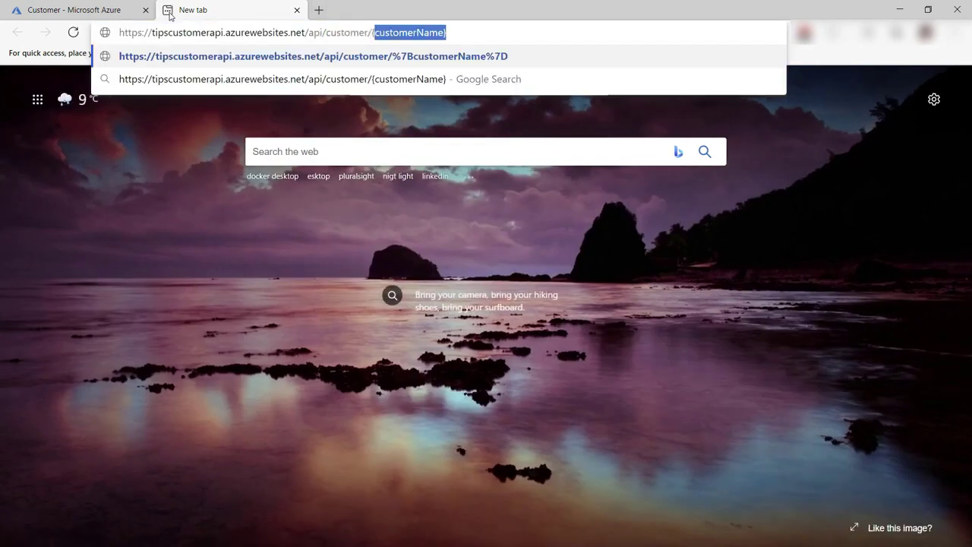
pyautogui.write('Azurecustomer')
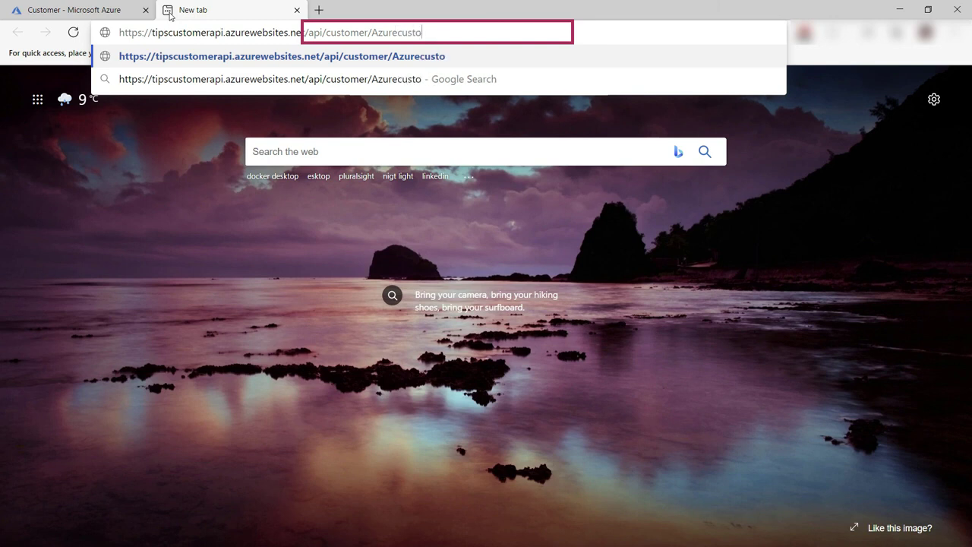
pyautogui.press('Return')
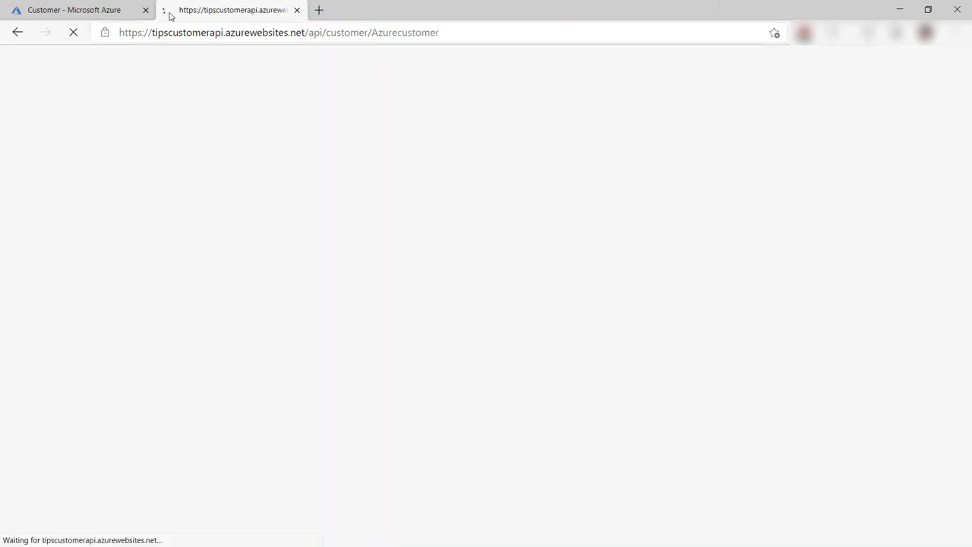